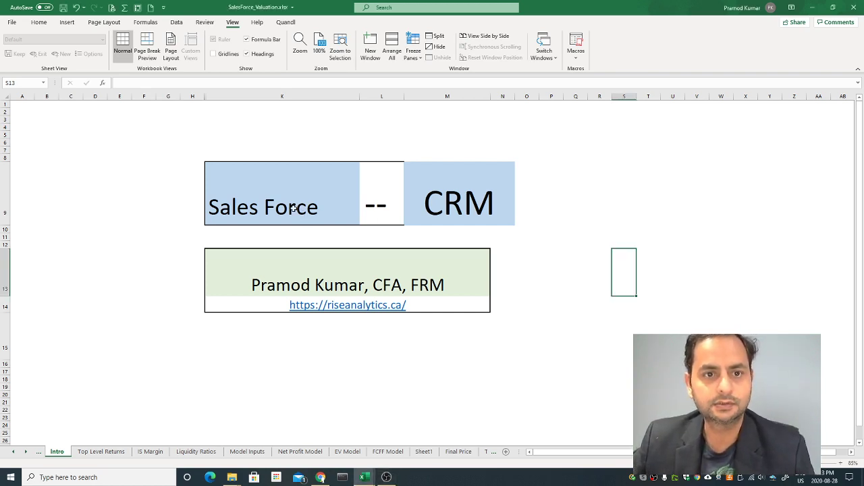
- Hide the ribbon so the Intro sheet of the Sales Force valuation workbook fills the screen
{"action": "left_click", "coordinate": [248, 197]}
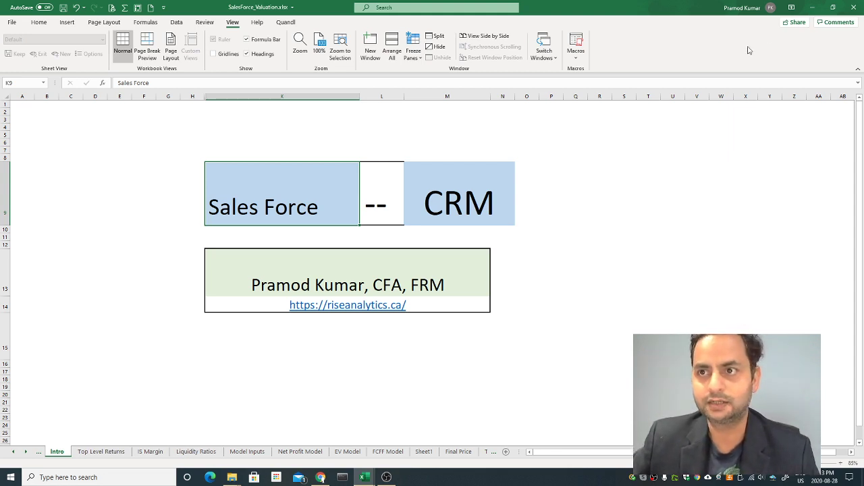
{"action": "left_click", "coordinate": [792, 8]}
{"action": "key", "text": "Escape"}
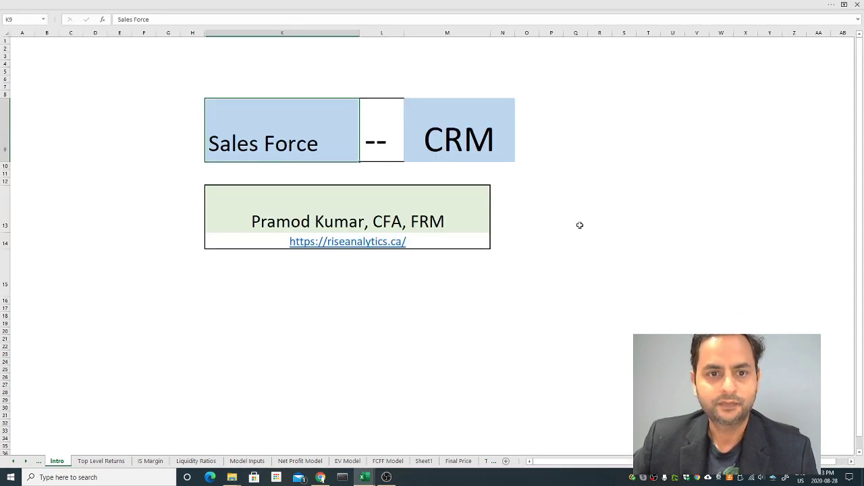
{"action": "left_click", "coordinate": [116, 166]}
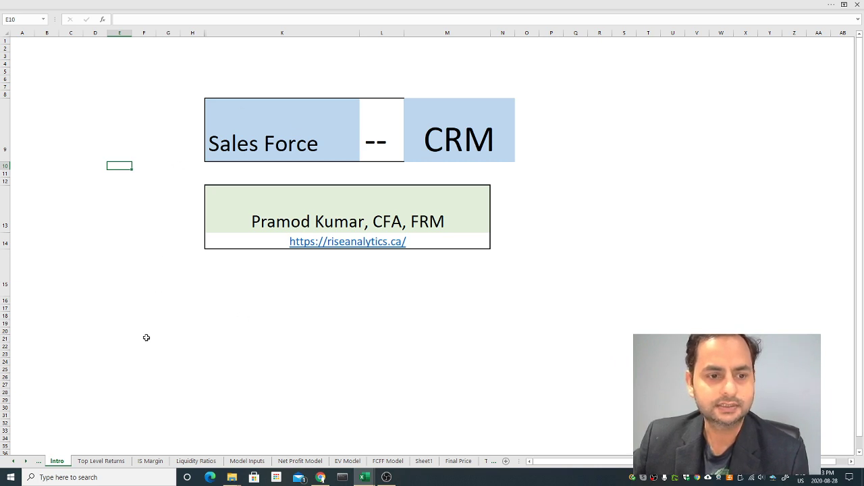
- Review the charts on the Top Level Returns, IS Margin and Liquidity Ratios sheets
{"action": "left_click", "coordinate": [106, 462]}
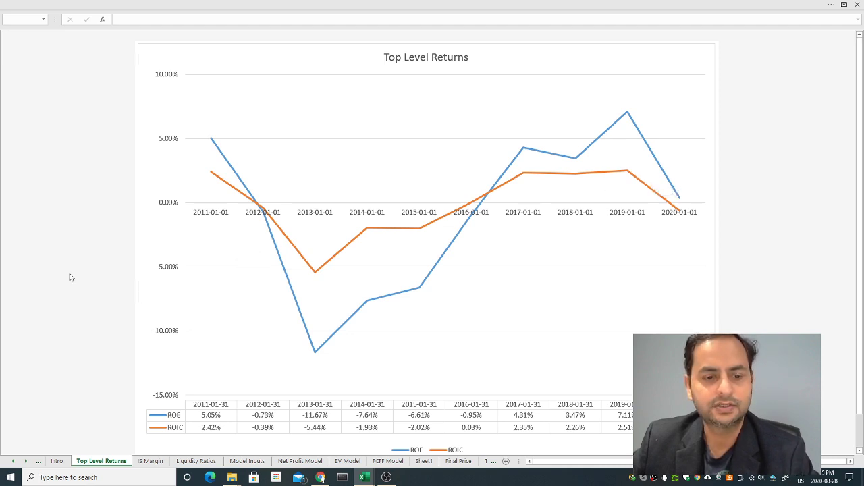
{"action": "left_click", "coordinate": [152, 462]}
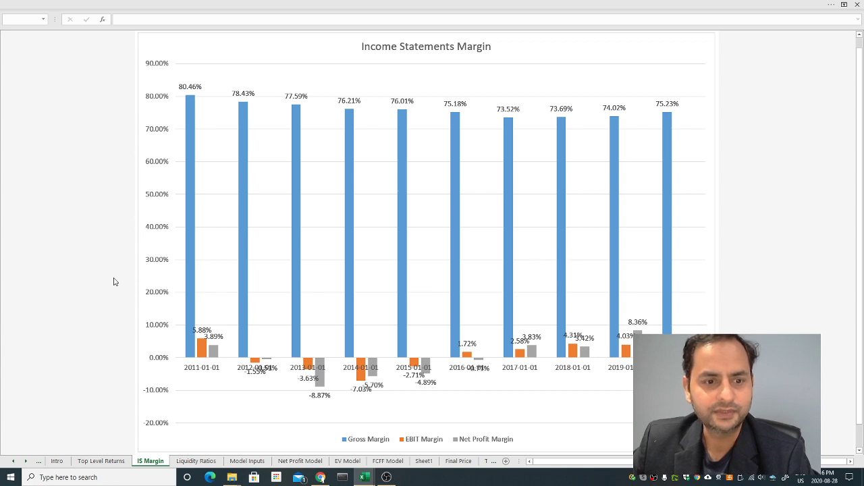
{"action": "left_click", "coordinate": [195, 461]}
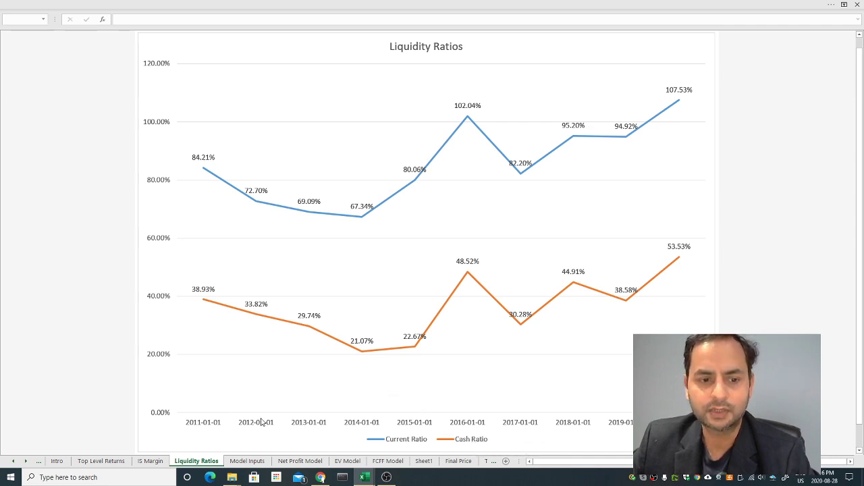
{"action": "left_click", "coordinate": [151, 462]}
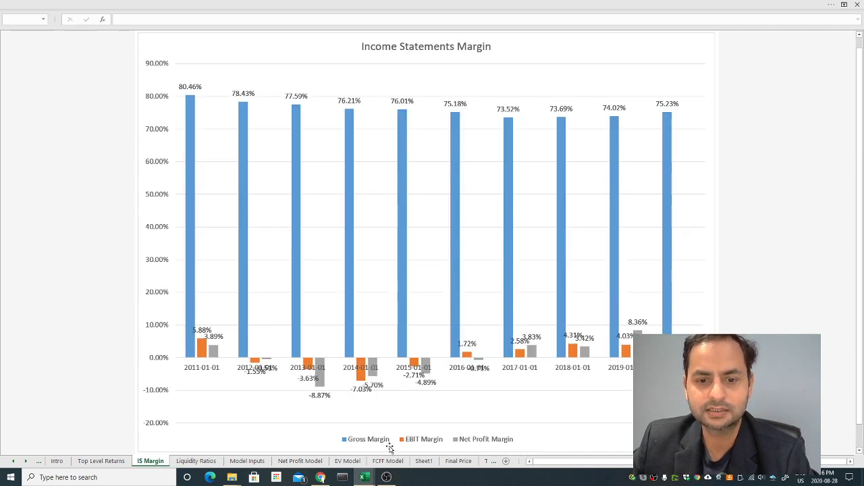
{"action": "left_click", "coordinate": [196, 464]}
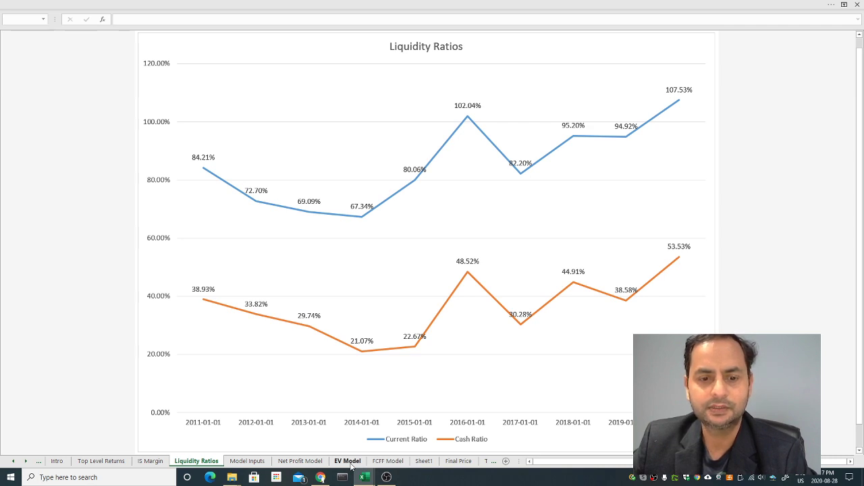
- Examine the historical table on the EV Model sheet, checking back once with the Liquidity Ratios chart
{"action": "left_click", "coordinate": [348, 461]}
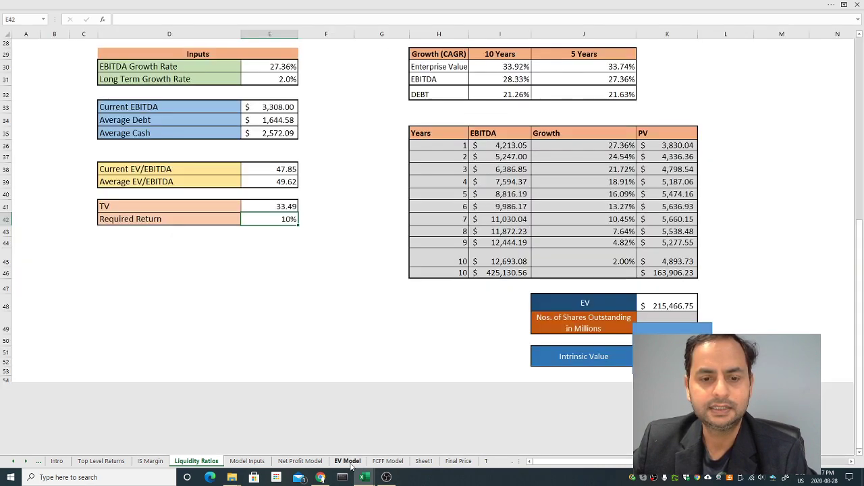
{"action": "scroll", "coordinate": [344, 390], "scroll_direction": "up", "scroll_amount": 5}
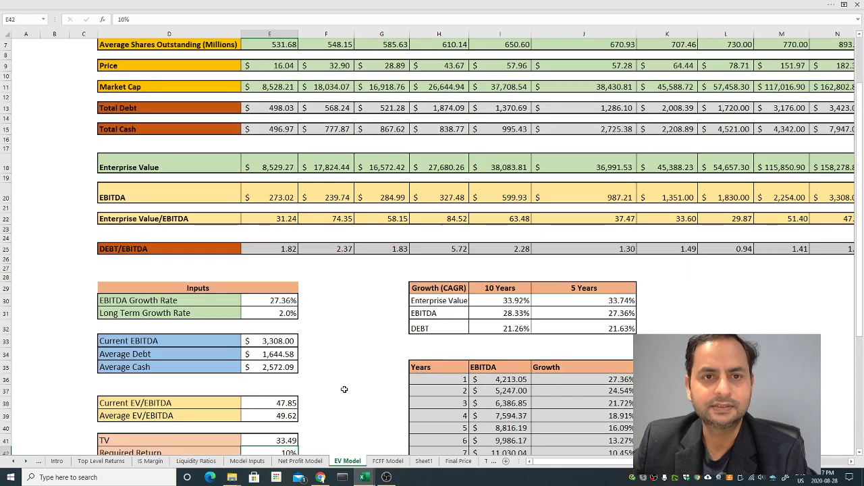
{"action": "scroll", "coordinate": [344, 389], "scroll_direction": "up", "scroll_amount": 2}
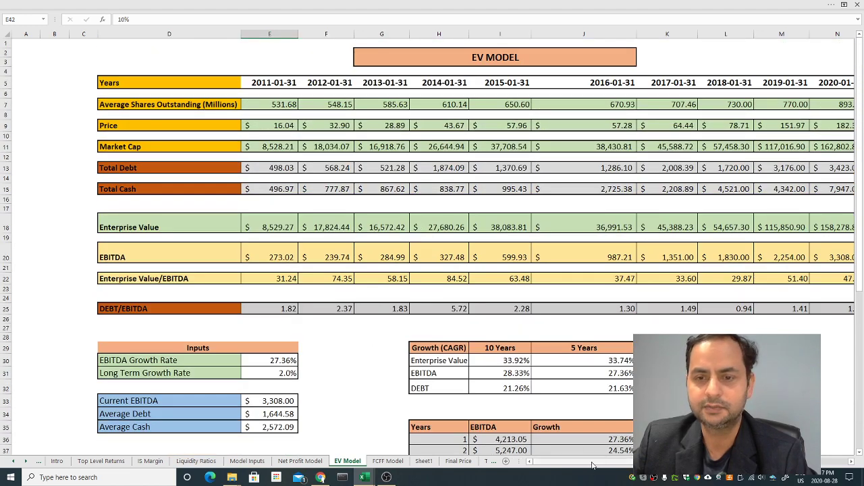
{"action": "left_click_drag", "start_coordinate": [591, 469], "coordinate": [623, 467]}
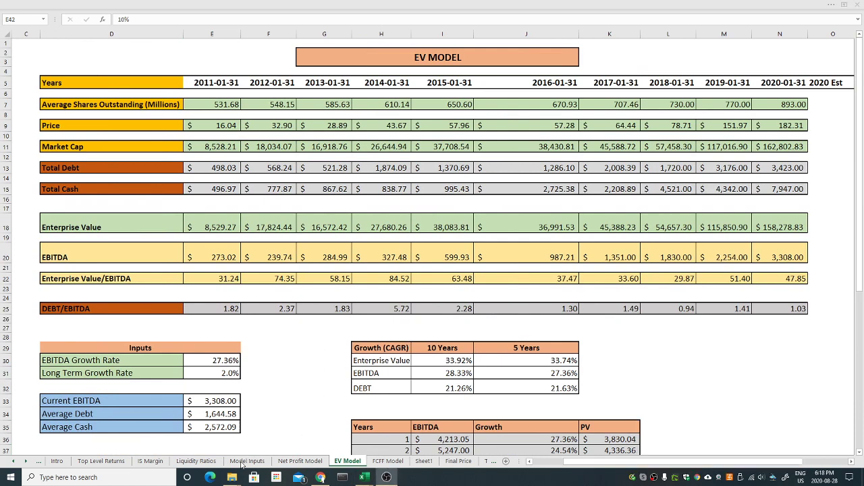
{"action": "left_click", "coordinate": [209, 463]}
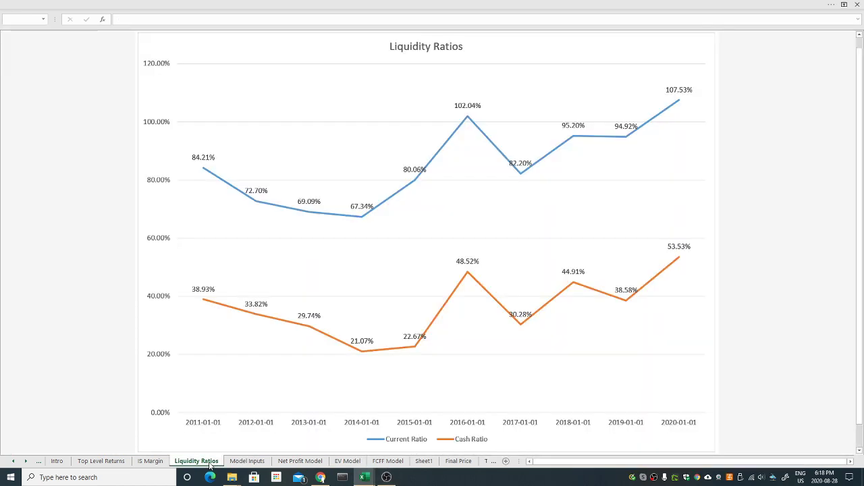
{"action": "left_click", "coordinate": [348, 461]}
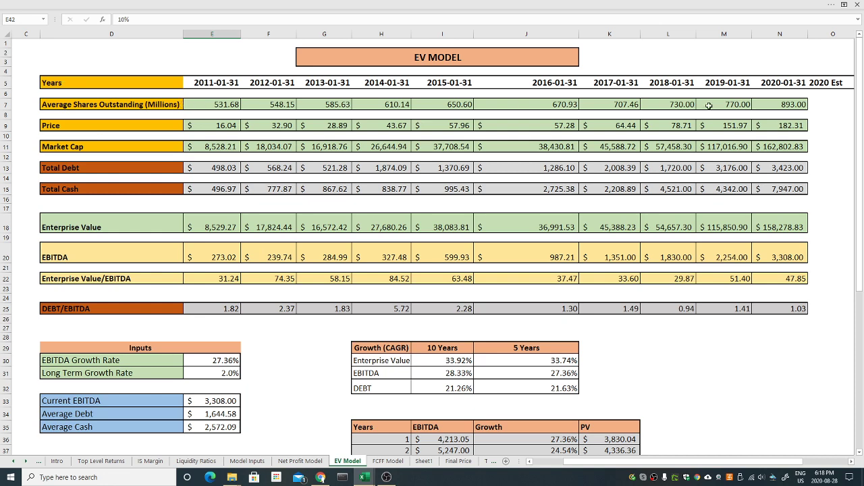
- Delete the "2020 Est" heading from cell O5 at the end of the EV Model's Years row
{"action": "left_click", "coordinate": [826, 82]}
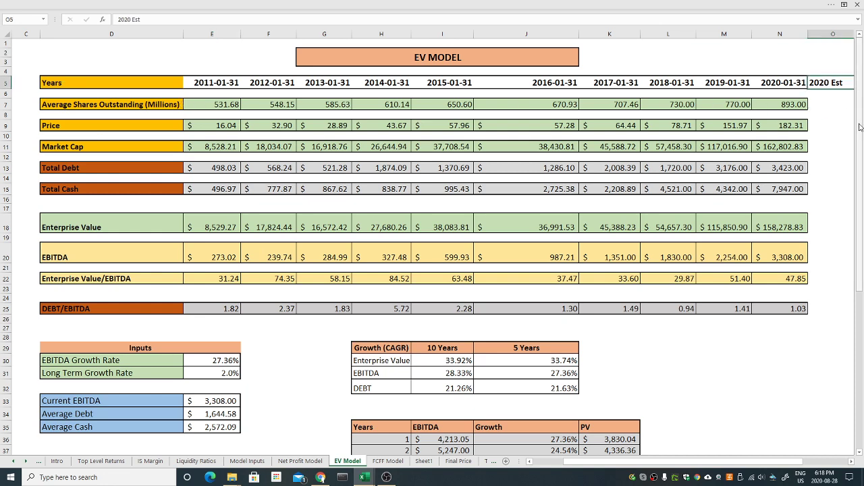
{"action": "key", "text": "Delete"}
{"action": "scroll", "coordinate": [859, 127], "scroll_direction": "right", "scroll_amount": 3}
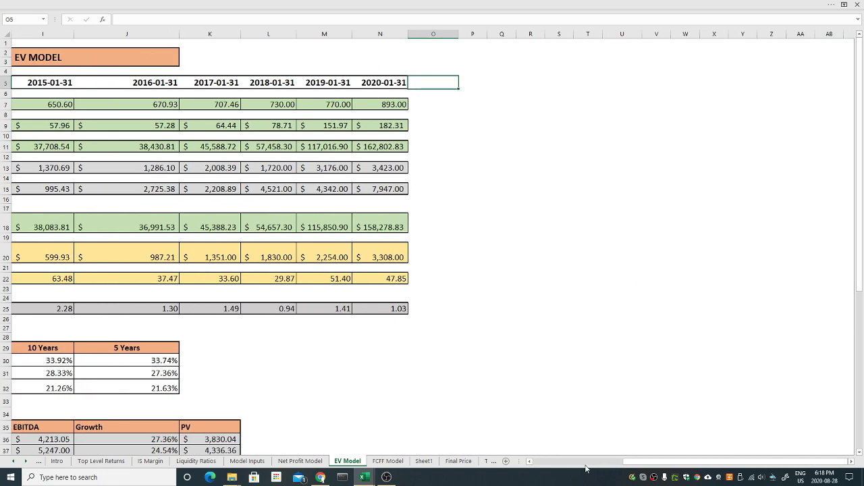
{"action": "left_click_drag", "start_coordinate": [626, 461], "coordinate": [560, 467]}
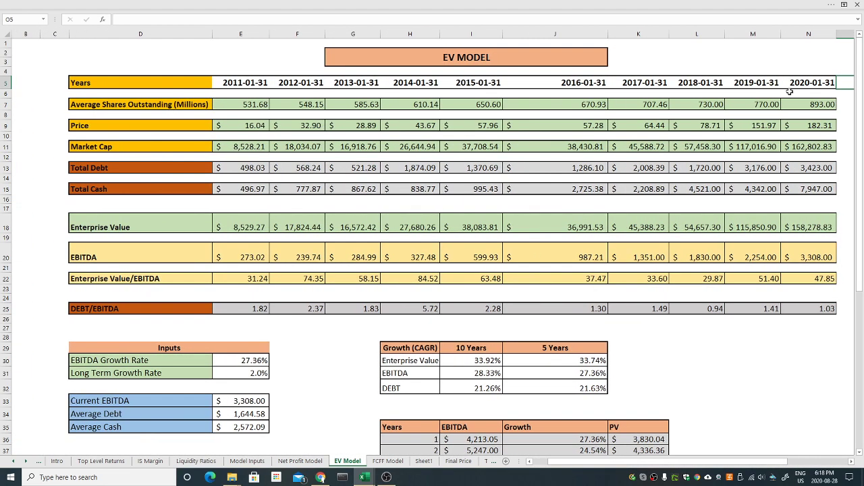
- Highlight the 2011 to 2020 year headings and inspect the 2011 Market Cap formula in E11
{"action": "left_click_drag", "start_coordinate": [232, 83], "coordinate": [794, 83]}
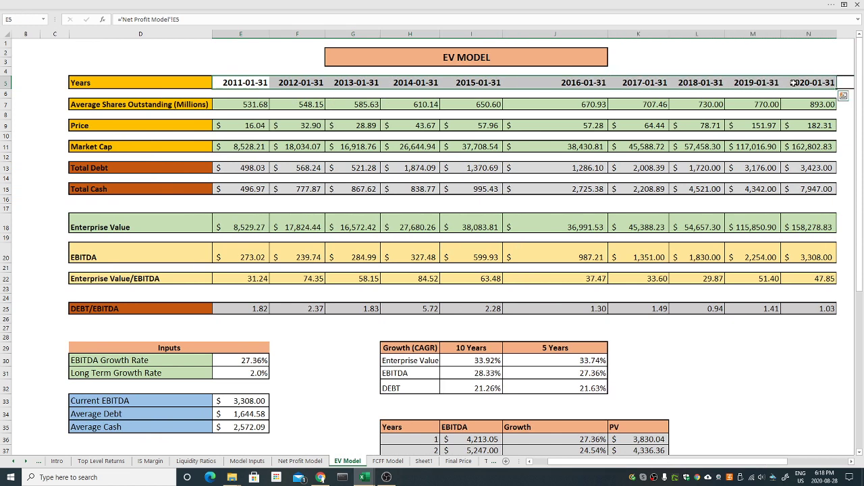
{"action": "left_click", "coordinate": [43, 135]}
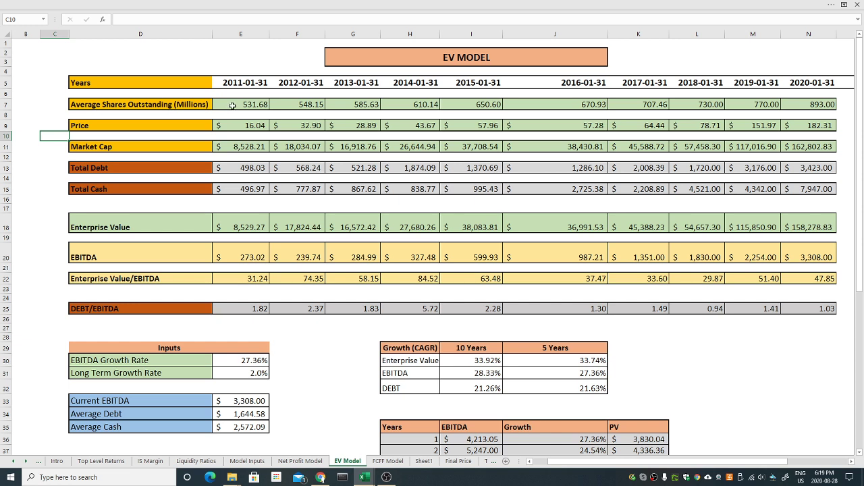
{"action": "double_click", "coordinate": [250, 146]}
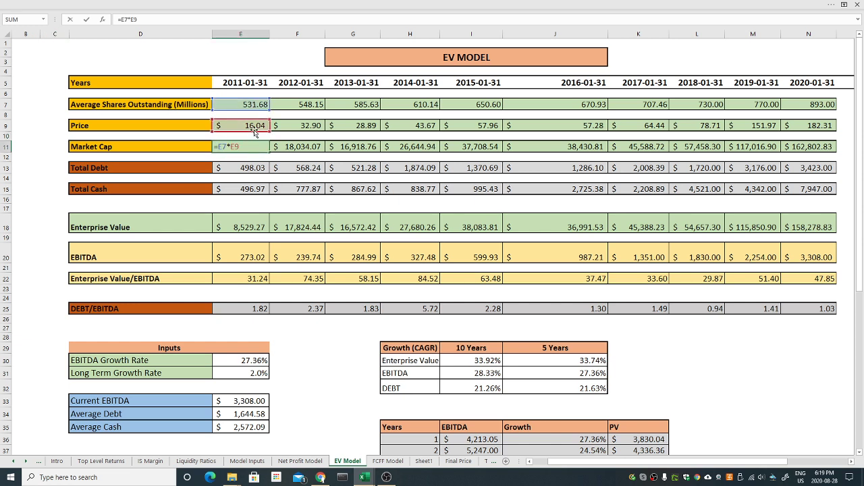
{"action": "key", "text": "Escape"}
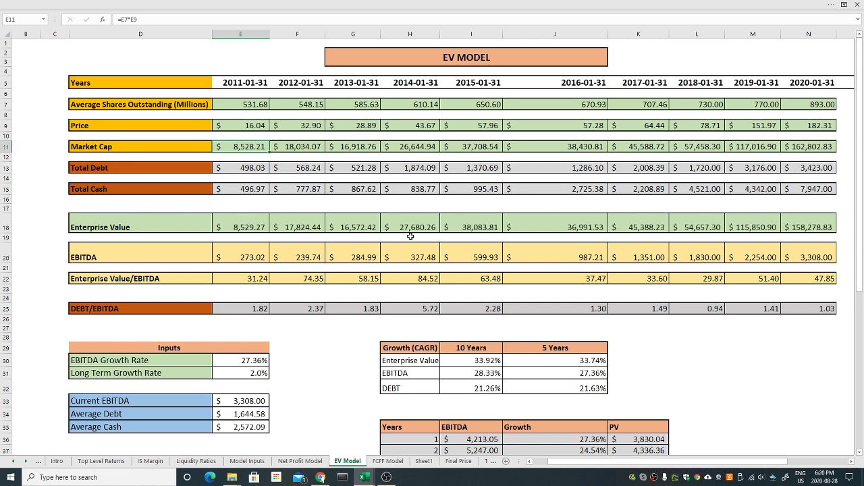
- Highlight the Enterprise Value row across all years and inspect the 2011 Enterprise Value/EBITDA formula in E22
{"action": "scroll", "coordinate": [209, 229], "scroll_direction": "down", "scroll_amount": 2}
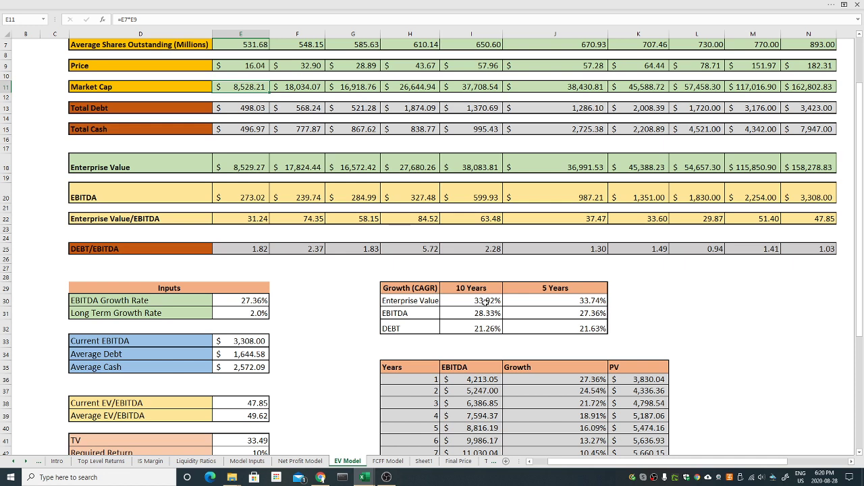
{"action": "left_click_drag", "start_coordinate": [242, 167], "coordinate": [793, 165]}
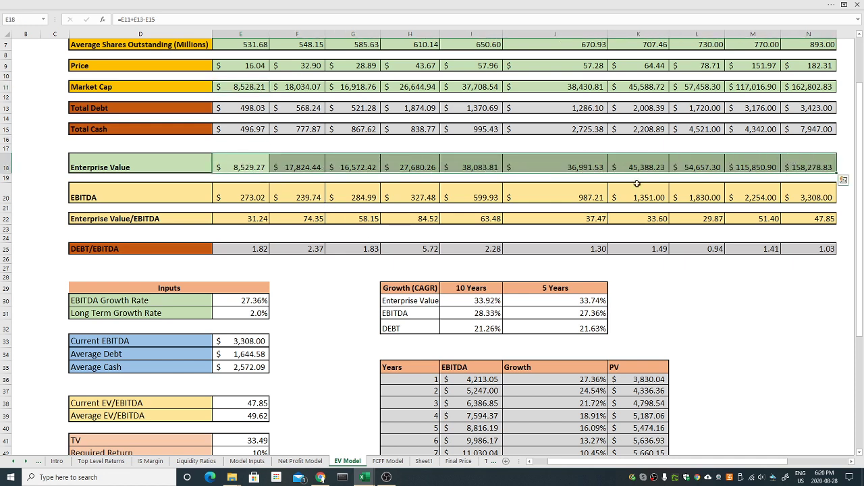
{"action": "left_click", "coordinate": [352, 276]}
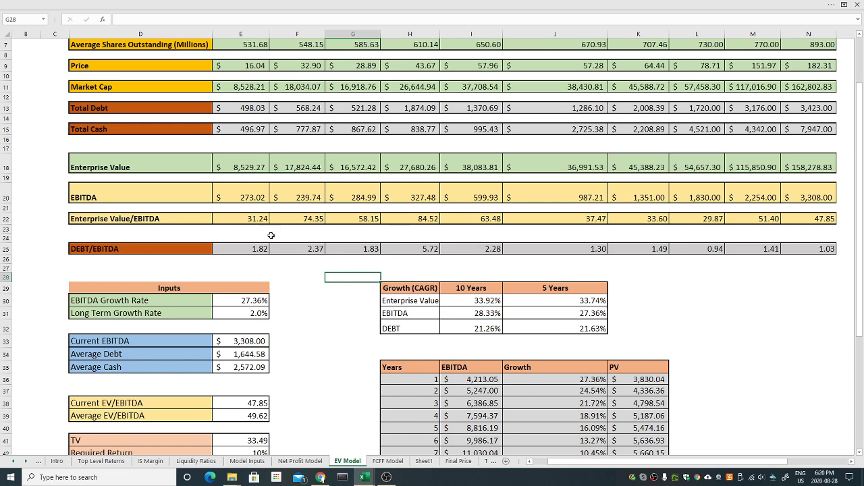
{"action": "double_click", "coordinate": [252, 218]}
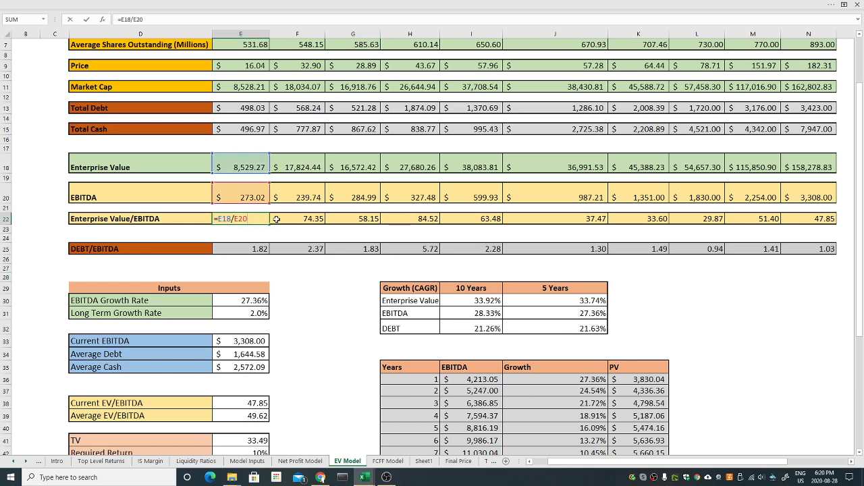
{"action": "key", "text": "Escape"}
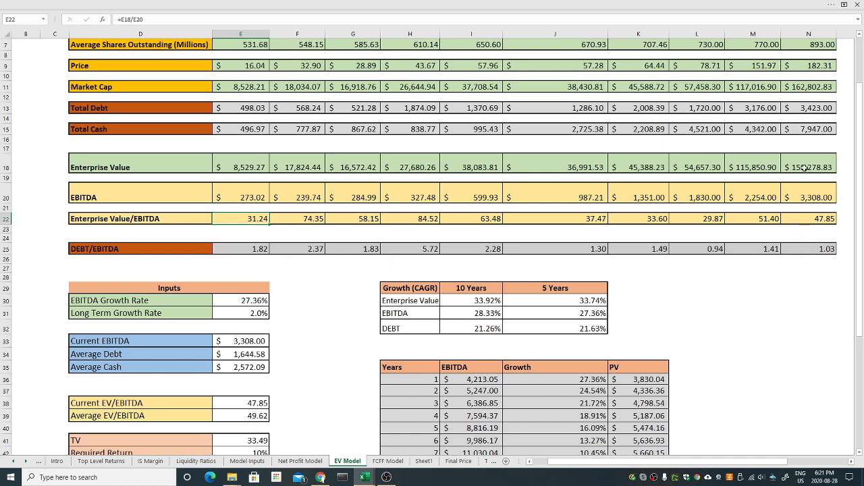
- Examine the EBITDA Growth Rate input in E30 alongside the CAGR table and the ten-year EBITDA projection
{"action": "scroll", "coordinate": [767, 275], "scroll_direction": "down", "scroll_amount": 5}
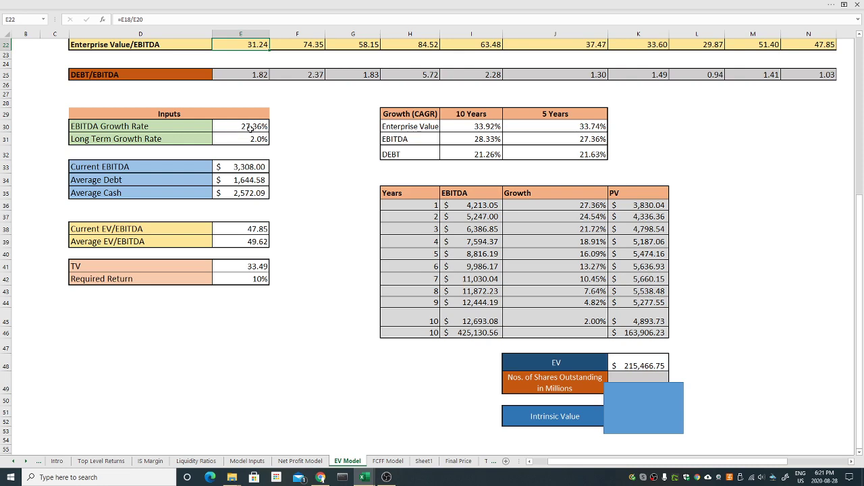
{"action": "left_click", "coordinate": [250, 127]}
{"action": "scroll", "coordinate": [309, 169], "scroll_direction": "up", "scroll_amount": 1}
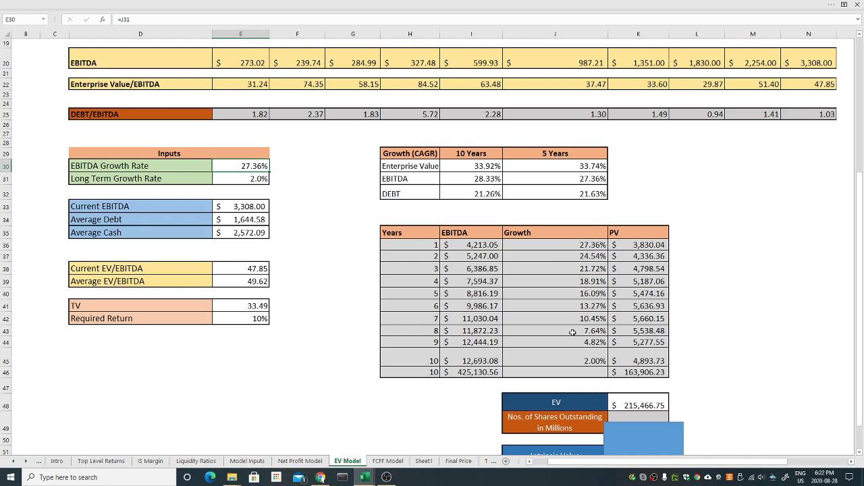
{"action": "scroll", "coordinate": [365, 322], "scroll_direction": "down", "scroll_amount": 1}
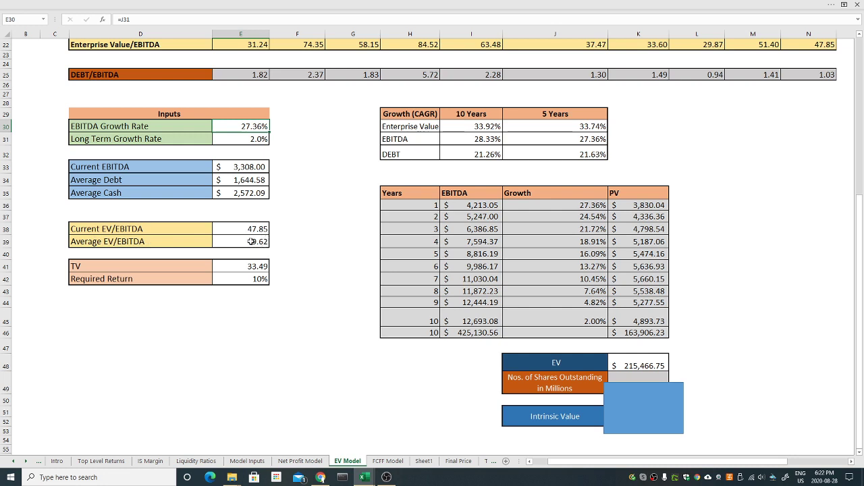
- Inspect the terminal-value formula in I46 and the Current and Average EV/EBITDA inputs in E38 and E39
{"action": "double_click", "coordinate": [469, 332]}
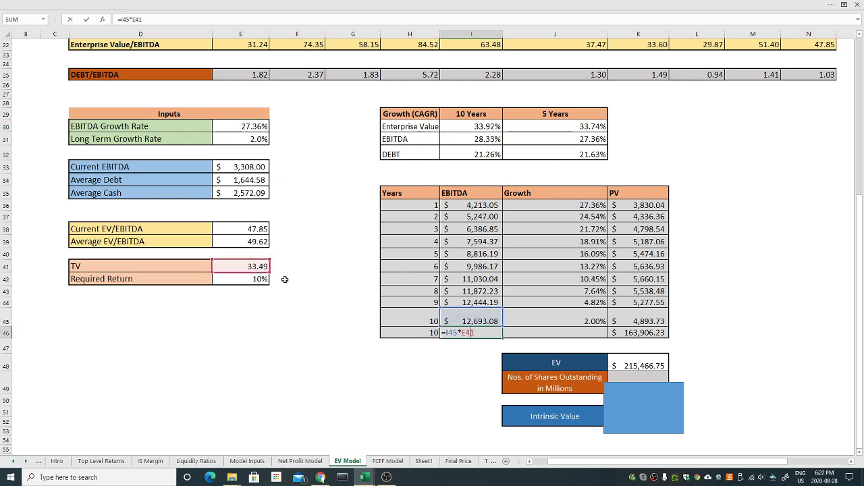
{"action": "key", "text": "Escape"}
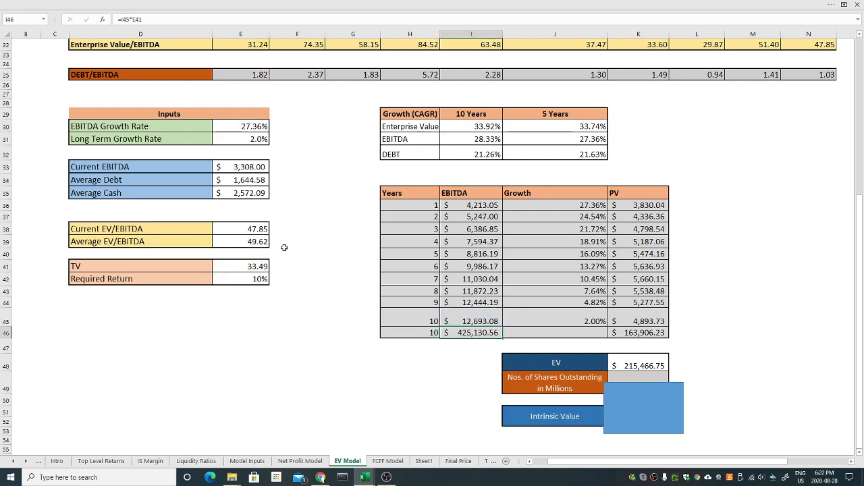
{"action": "left_click", "coordinate": [260, 229]}
{"action": "left_click", "coordinate": [259, 242]}
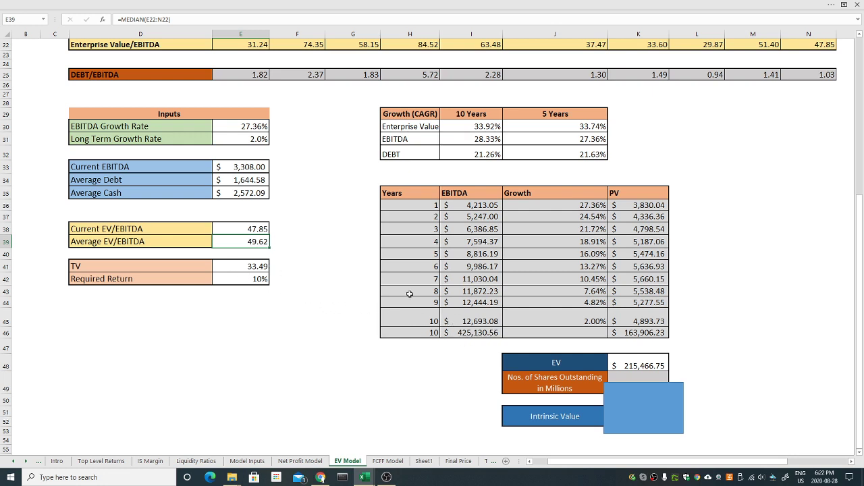
{"action": "left_click", "coordinate": [385, 348]}
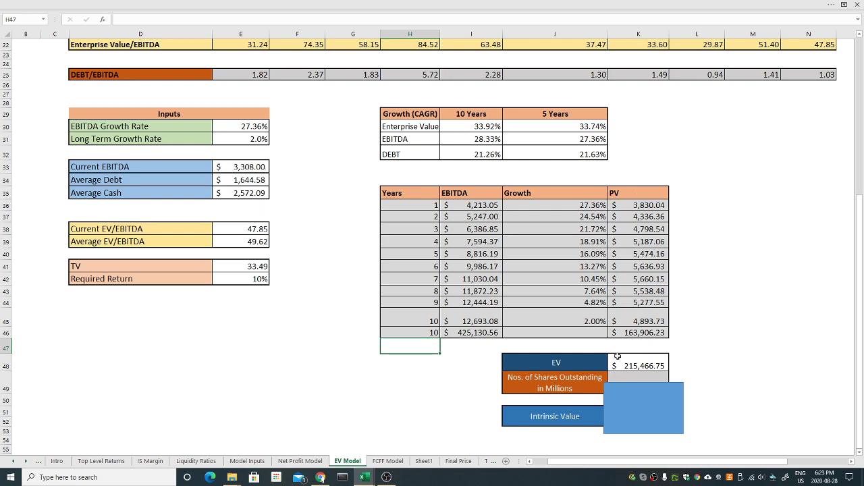
- Move the blue cover rectangle down to uncover the number of shares outstanding in K49, leaving the intrinsic value covered
{"action": "left_click_drag", "start_coordinate": [626, 405], "coordinate": [625, 426]}
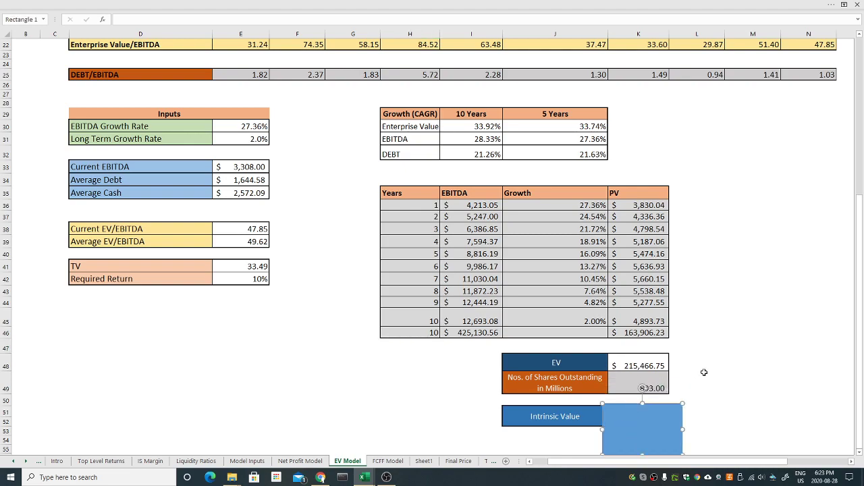
{"action": "scroll", "coordinate": [704, 372], "scroll_direction": "up", "scroll_amount": 3}
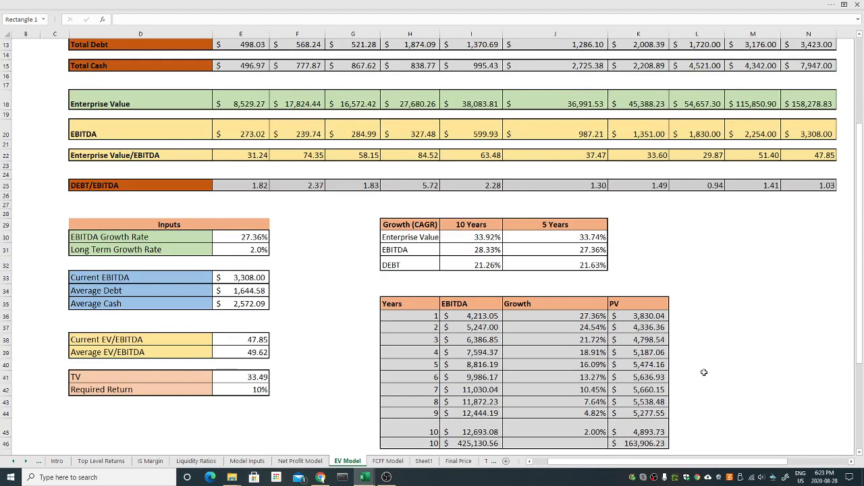
- Move the blue cover rectangle aside to uncover the EV model's intrinsic value in column K
{"action": "scroll", "coordinate": [704, 372], "scroll_direction": "down", "scroll_amount": 4}
{"action": "left_click_drag", "start_coordinate": [640, 390], "coordinate": [728, 383]}
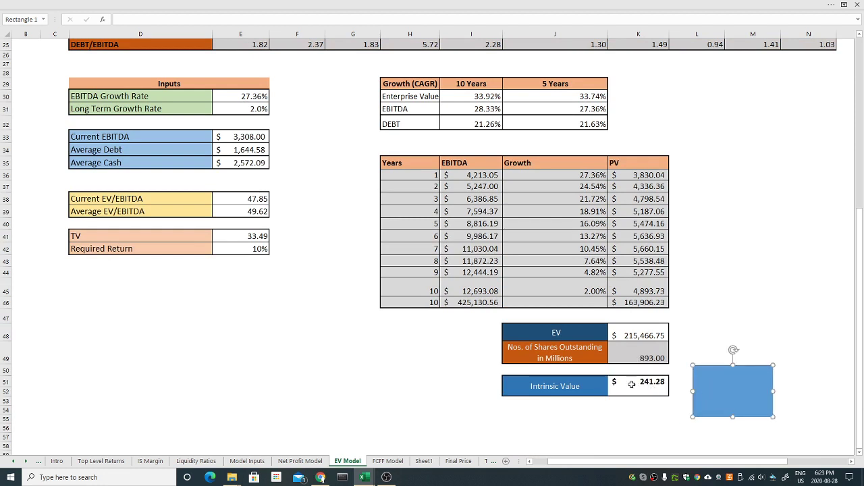
- Open the FCFF Model sheet and inspect the 2011 Free Cash Flow formula in E8, leaving it unchanged
{"action": "left_click", "coordinate": [385, 462]}
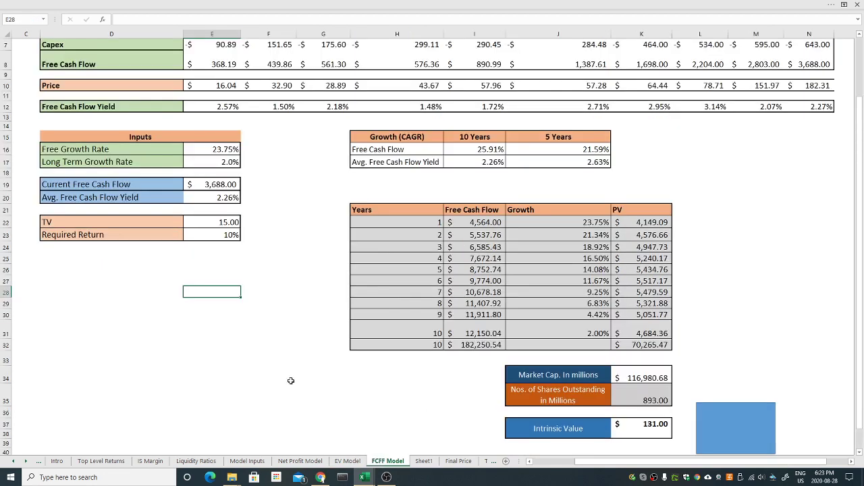
{"action": "scroll", "coordinate": [291, 381], "scroll_direction": "up", "scroll_amount": 2}
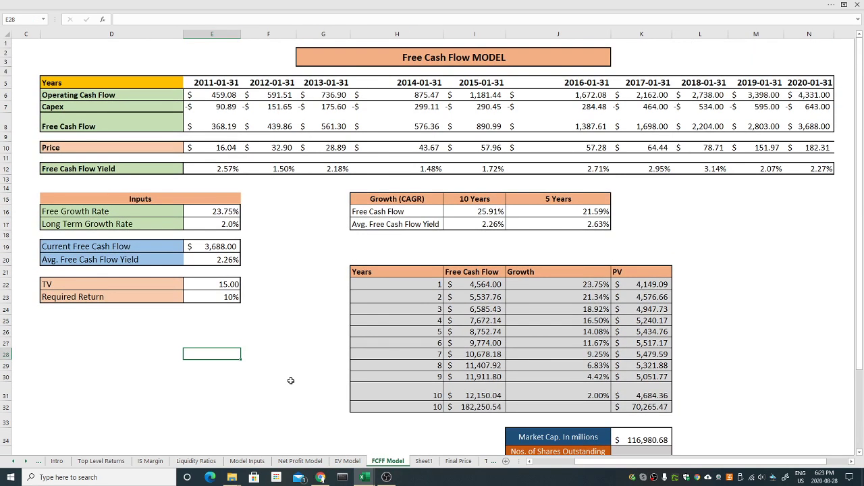
{"action": "double_click", "coordinate": [211, 126]}
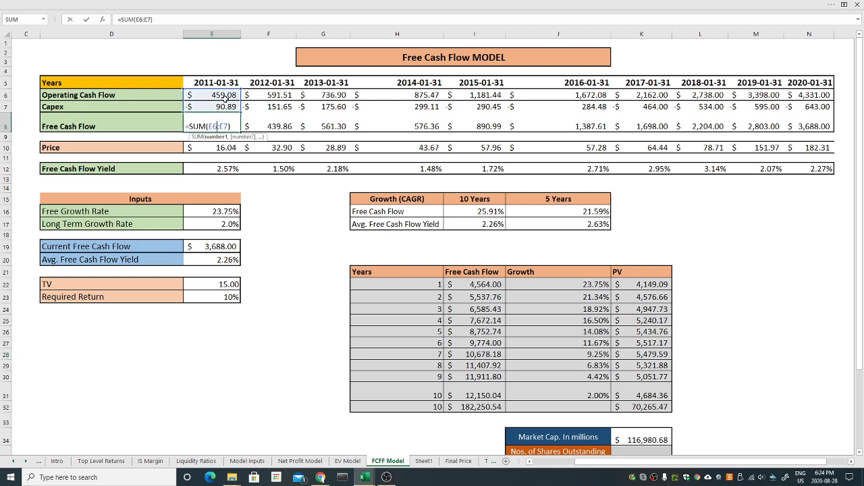
{"action": "key", "text": "Escape"}
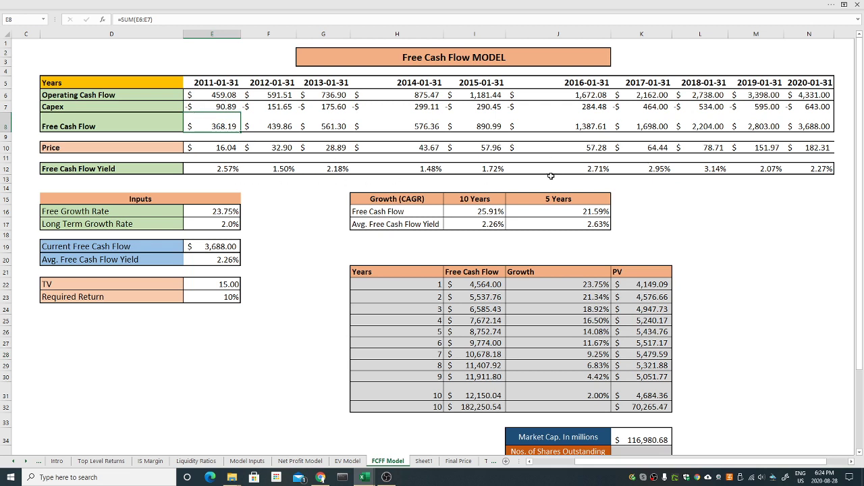
- Inspect the 10-year and 5-year average free cash flow yield cells in I17 and J17 and the Free Growth Rate formula in E16
{"action": "left_click", "coordinate": [475, 225]}
{"action": "left_click", "coordinate": [532, 225]}
{"action": "left_click", "coordinate": [487, 225]}
{"action": "left_click", "coordinate": [527, 224]}
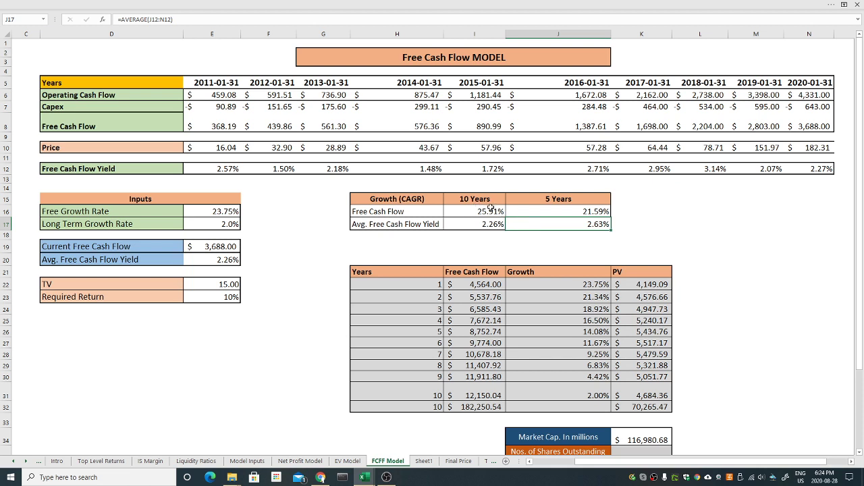
{"action": "left_click", "coordinate": [230, 212]}
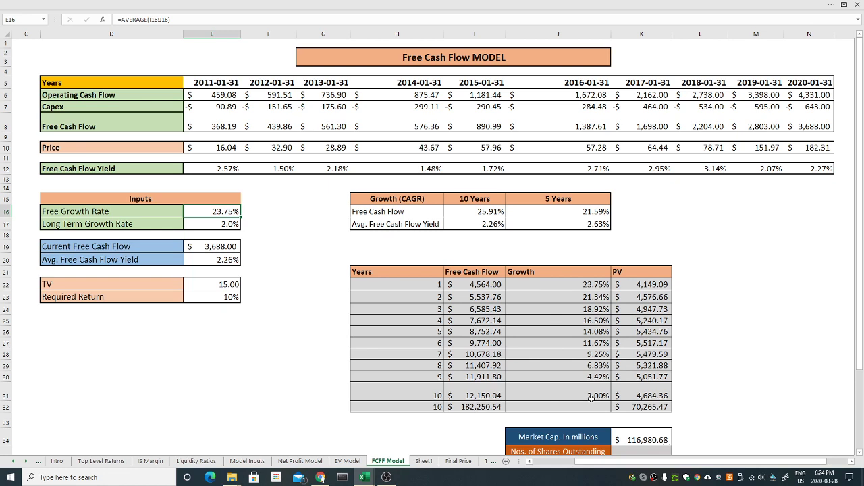
- Examine the ten-year free cash flow projection against the inputs, down to the market cap, shares outstanding and intrinsic value
{"action": "scroll", "coordinate": [486, 356], "scroll_direction": "down", "scroll_amount": 2}
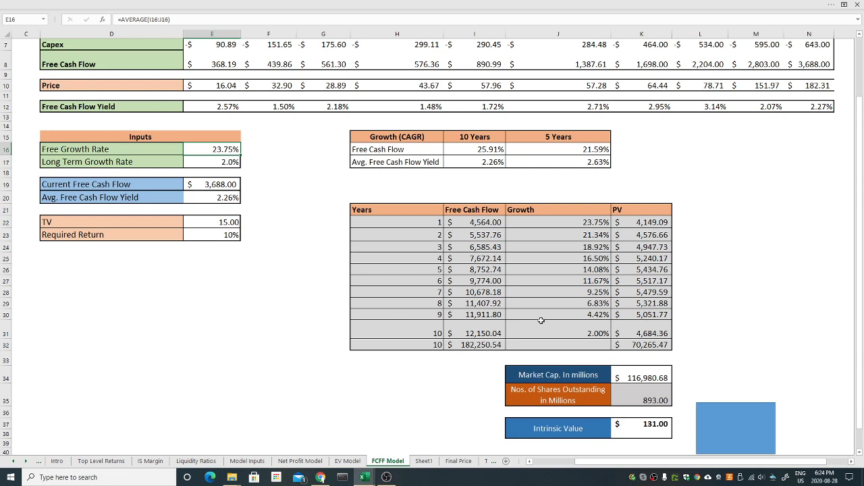
{"action": "scroll", "coordinate": [274, 340], "scroll_direction": "up", "scroll_amount": 1}
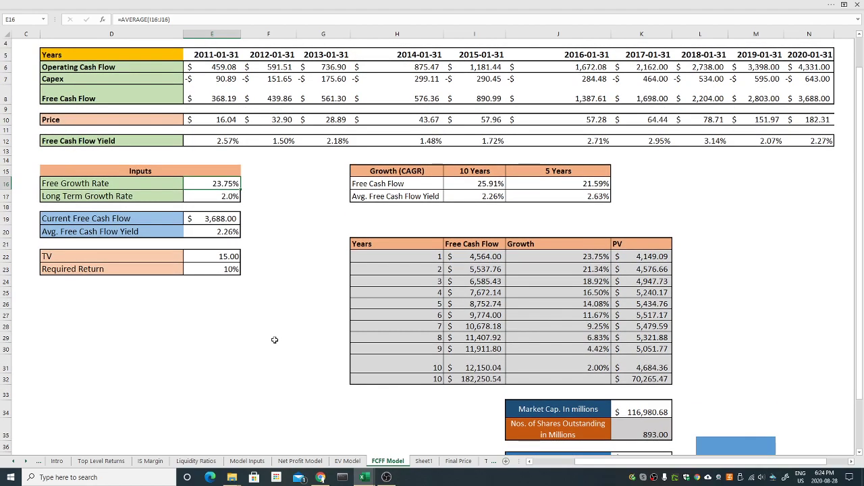
{"action": "scroll", "coordinate": [274, 340], "scroll_direction": "down", "scroll_amount": 1}
{"action": "scroll", "coordinate": [274, 339], "scroll_direction": "up", "scroll_amount": 1}
{"action": "scroll", "coordinate": [299, 286], "scroll_direction": "up", "scroll_amount": 1}
{"action": "scroll", "coordinate": [299, 305], "scroll_direction": "down", "scroll_amount": 1}
{"action": "scroll", "coordinate": [651, 245], "scroll_direction": "down", "scroll_amount": 1}
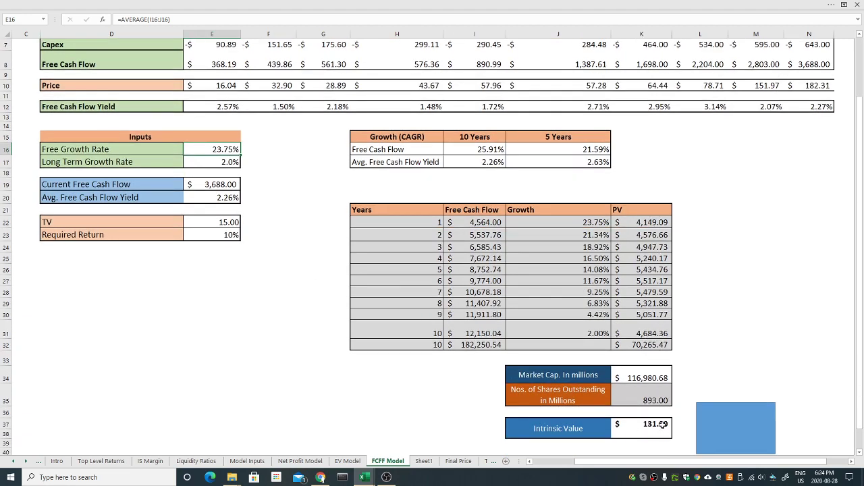
{"action": "scroll", "coordinate": [650, 432], "scroll_direction": "down", "scroll_amount": 1}
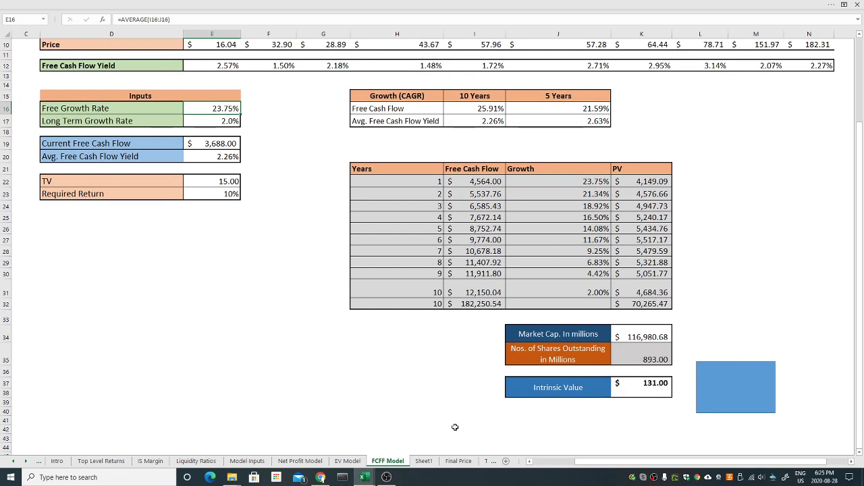
- On the Final Price sheet, move the blue cover rectangle aside to uncover the Price and Share Price boxes beneath the models table
{"action": "left_click", "coordinate": [457, 461]}
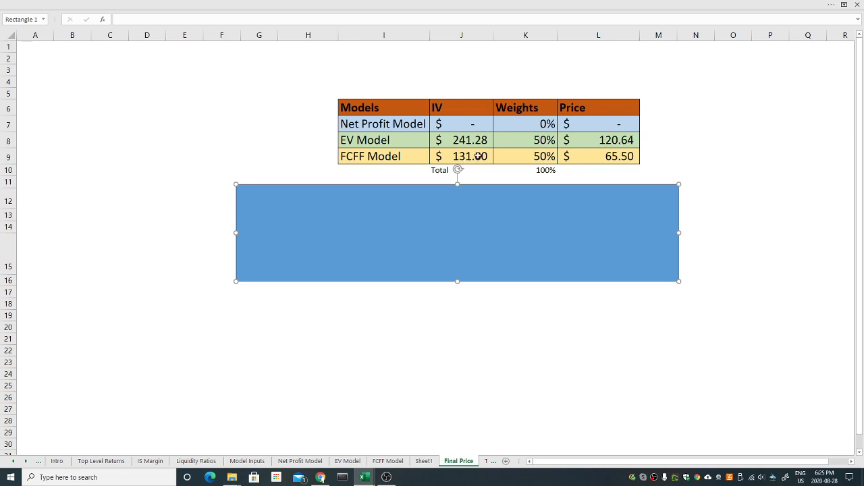
{"action": "left_click_drag", "start_coordinate": [614, 229], "coordinate": [428, 221]}
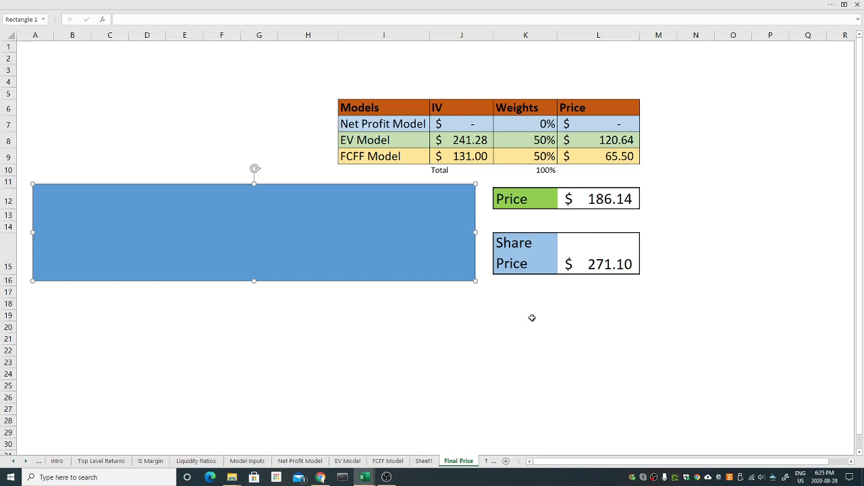
- Review the share issuance and EBIT and net margin charts on Sheet1, and return to the Final Price sheet
{"action": "left_click", "coordinate": [424, 461]}
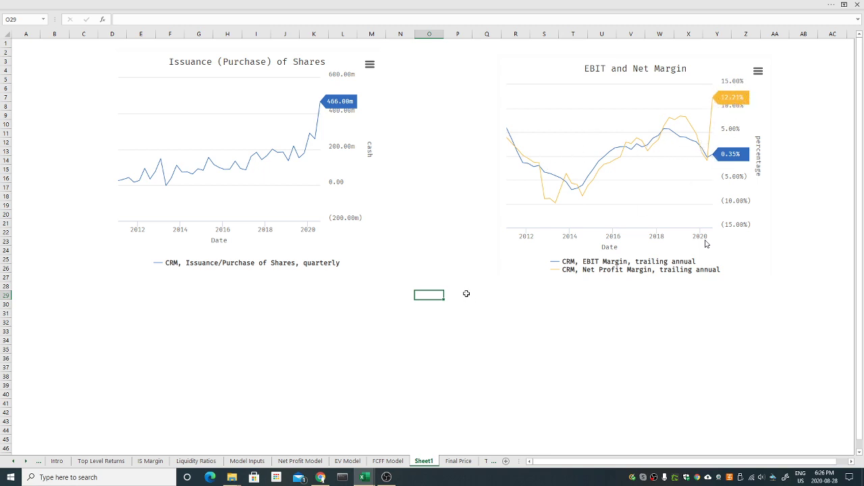
{"action": "left_click", "coordinate": [453, 461]}
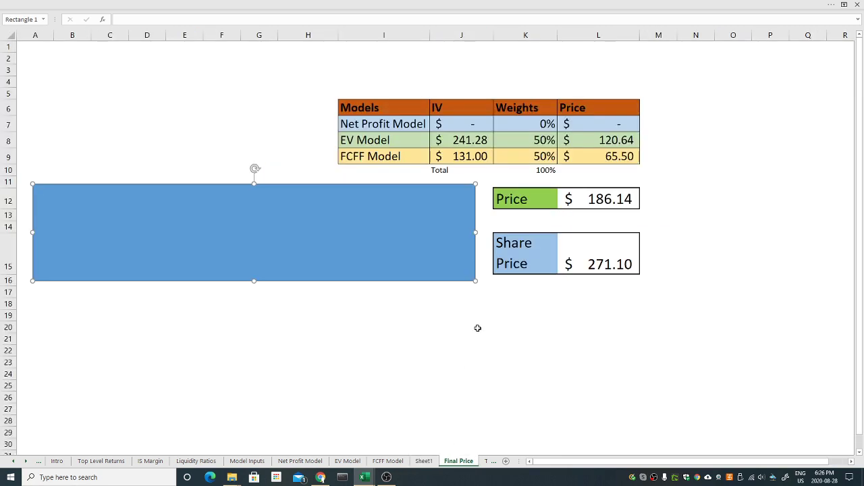
- Display the closing Thanks sheet and select its thank-you picture
{"action": "left_click", "coordinate": [486, 464]}
{"action": "left_click", "coordinate": [382, 263]}
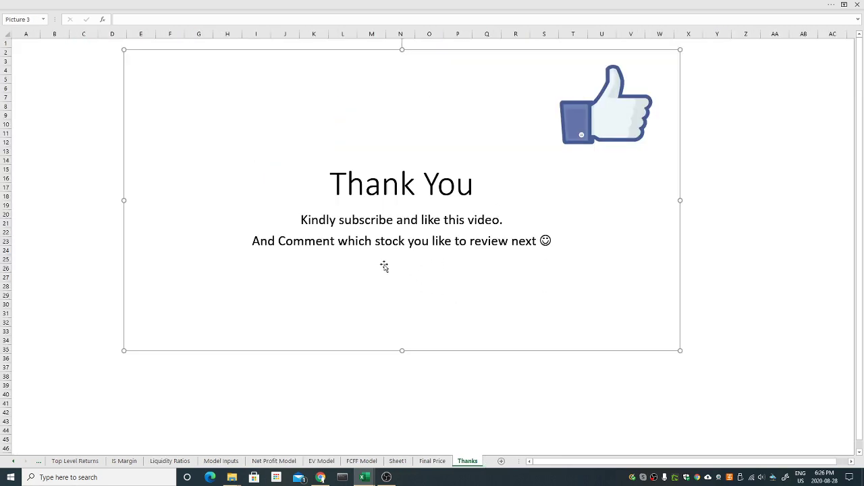